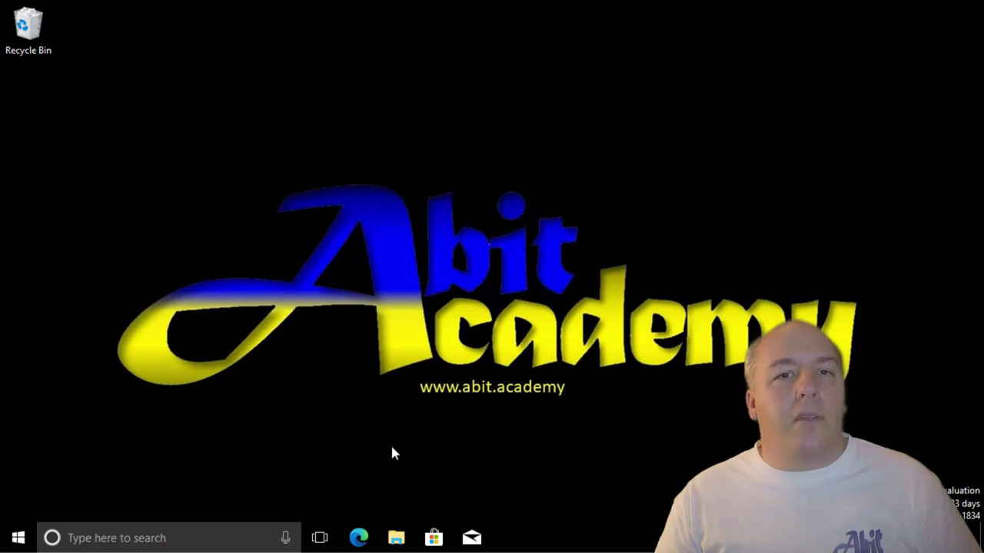
Open File Explorer to the Documents folder and select the My Brochure Word document.
click(396, 542)
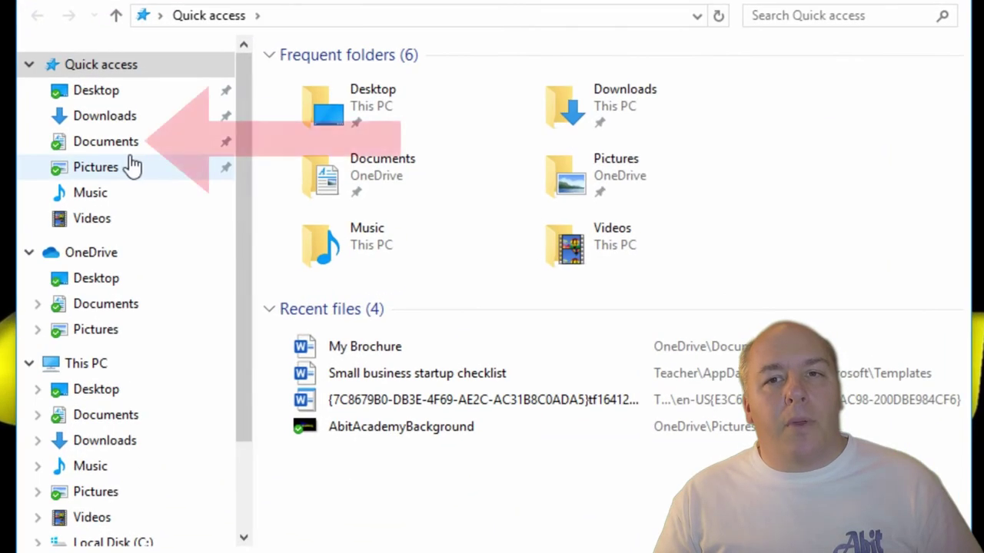
click(116, 157)
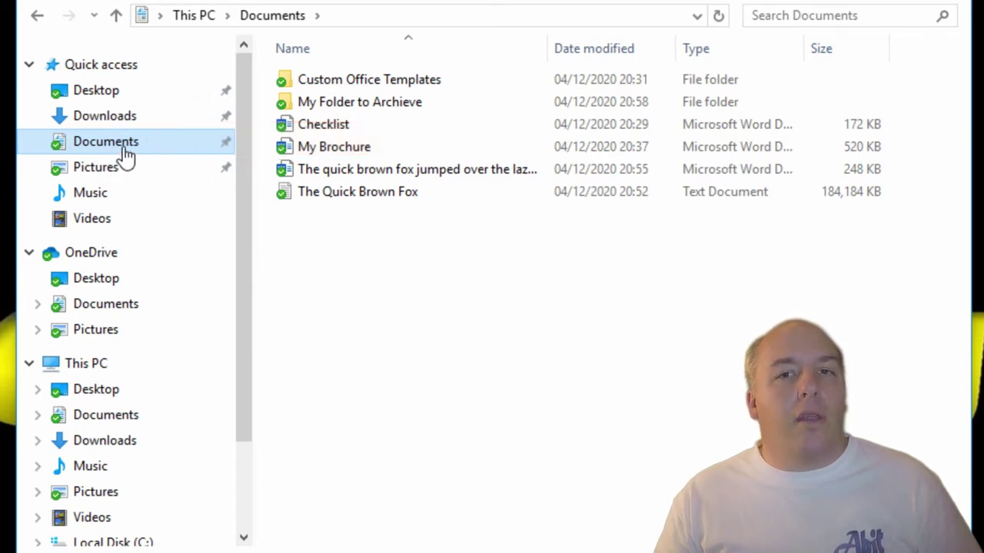
click(338, 146)
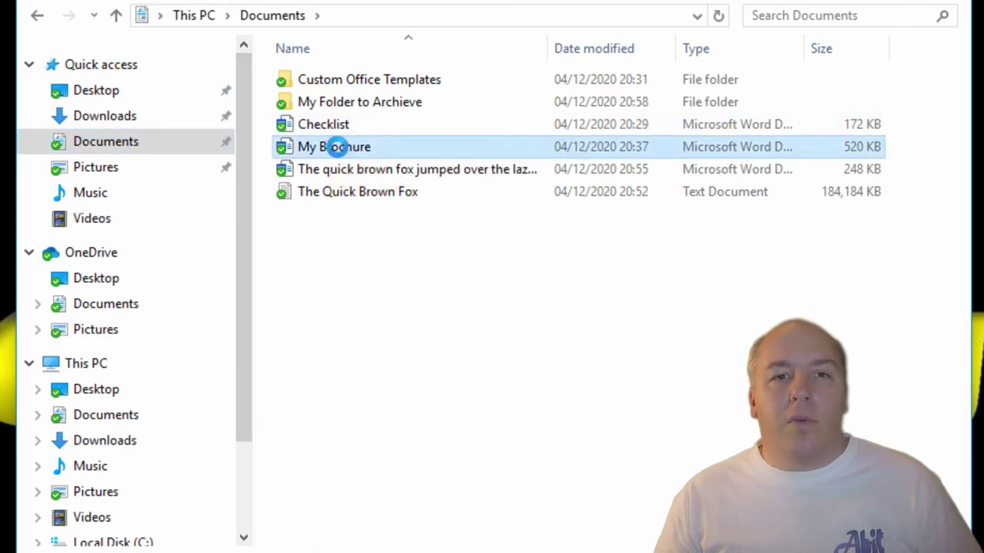
Send My Brochure to a compressed (zipped) folder, creating a 509 KB zip.
right_click(338, 147)
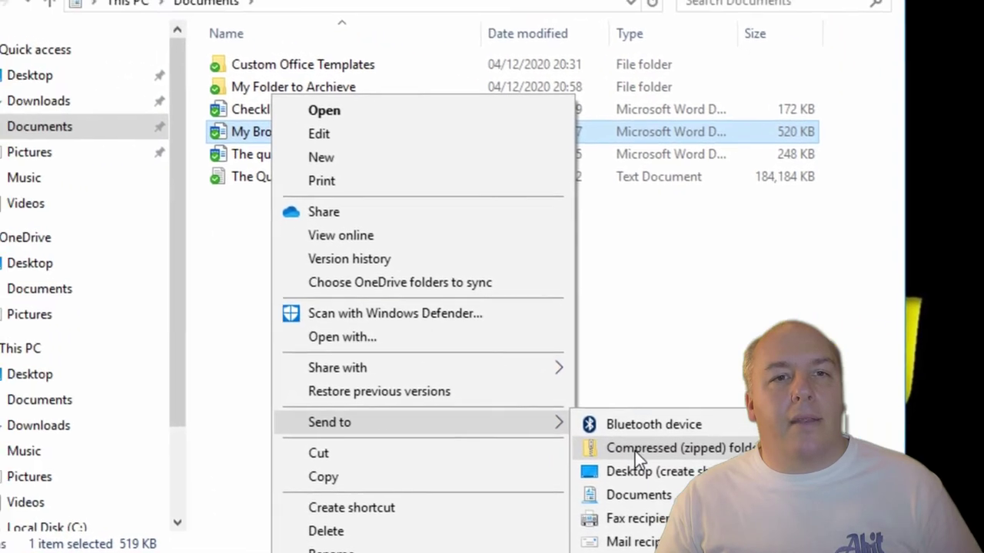
click(416, 402)
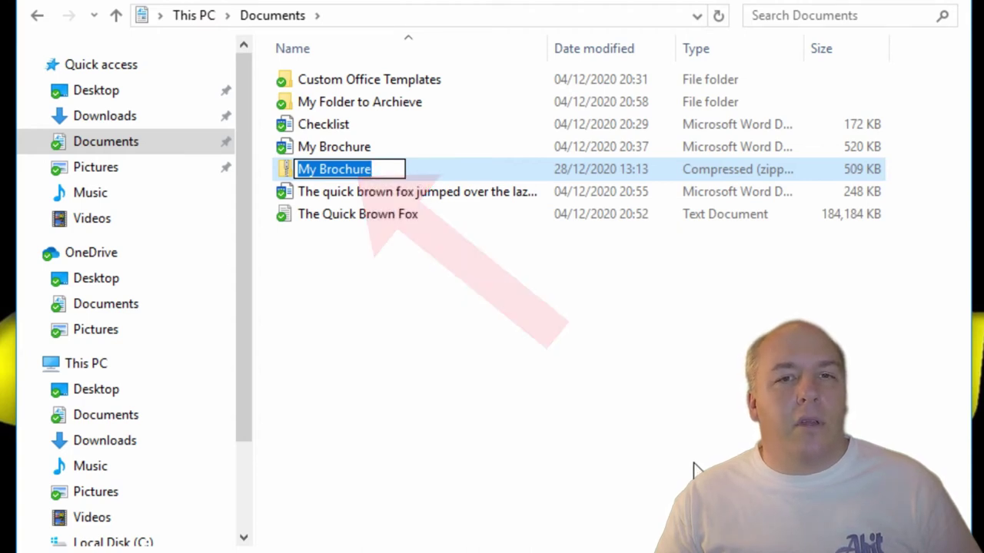
Keep the default name My Brochure for the new zip file.
click(694, 470)
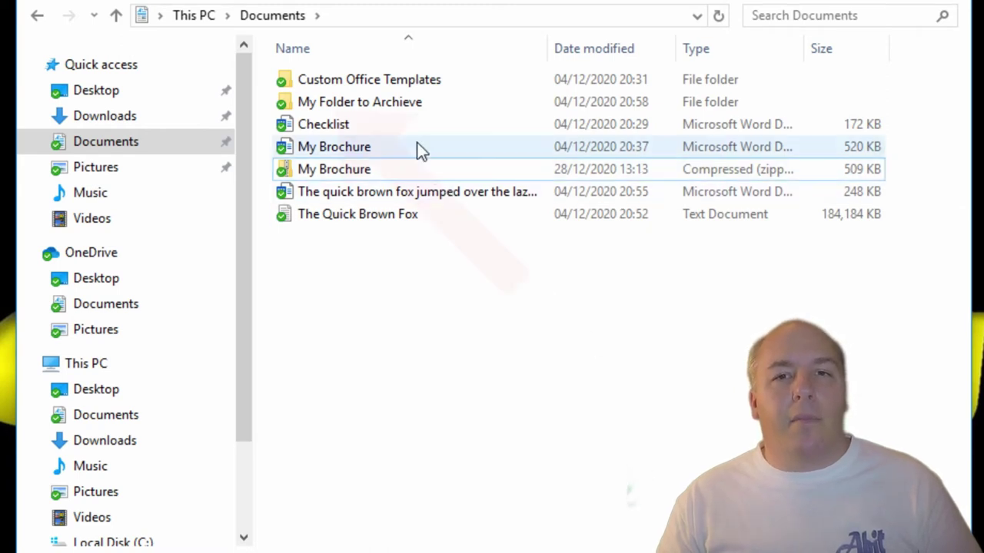
Zip My Folder to Archieve and name the zip My Compressed Folder.
right_click(370, 110)
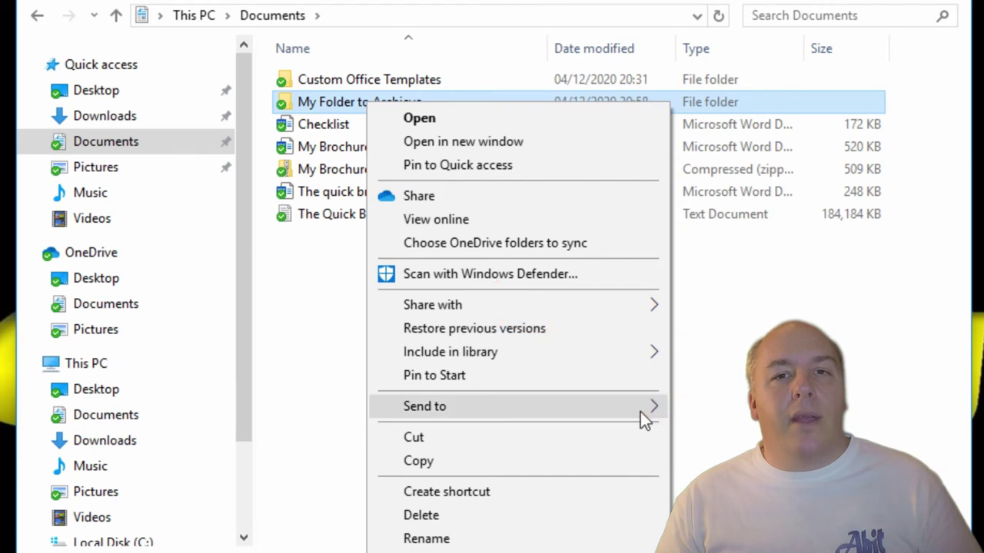
click(752, 433)
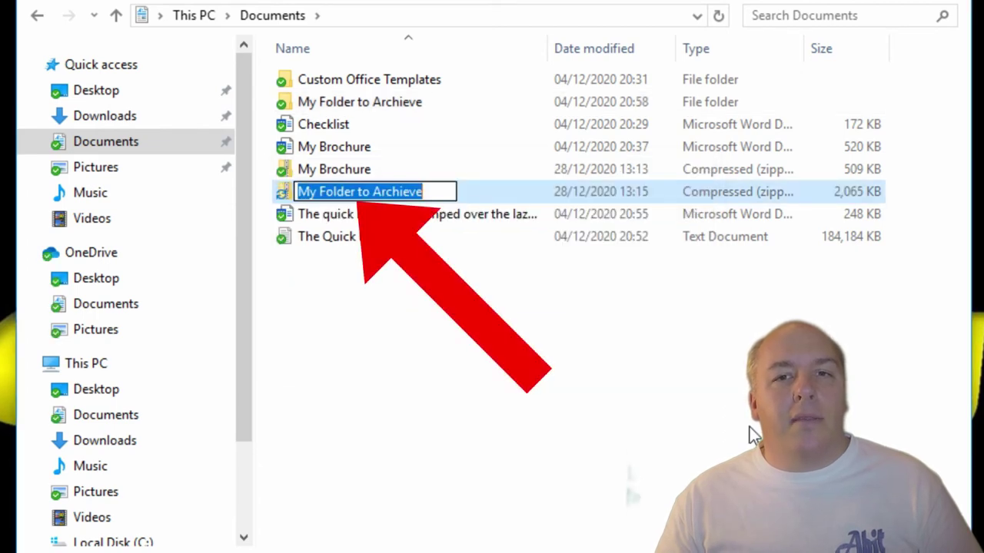
text(My Compr)
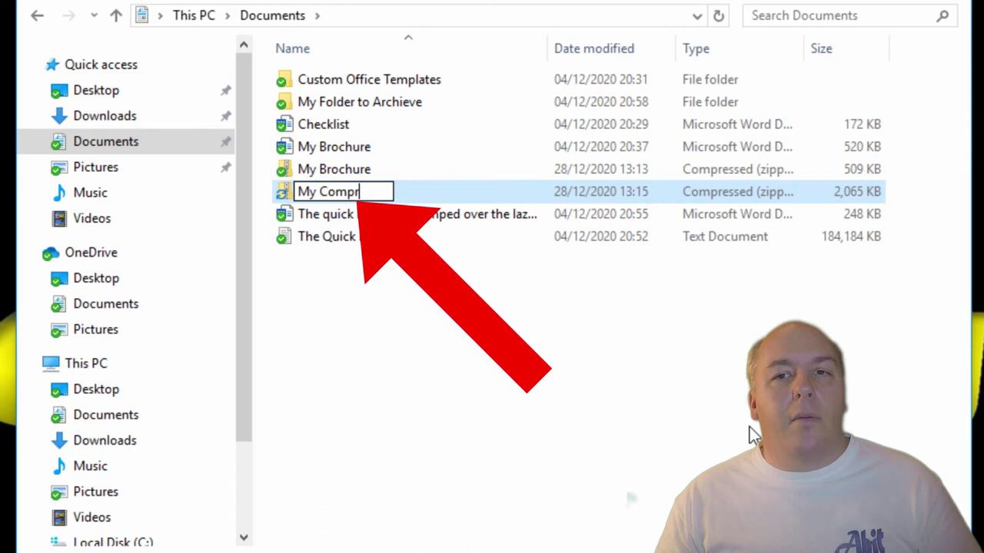
text(essed )
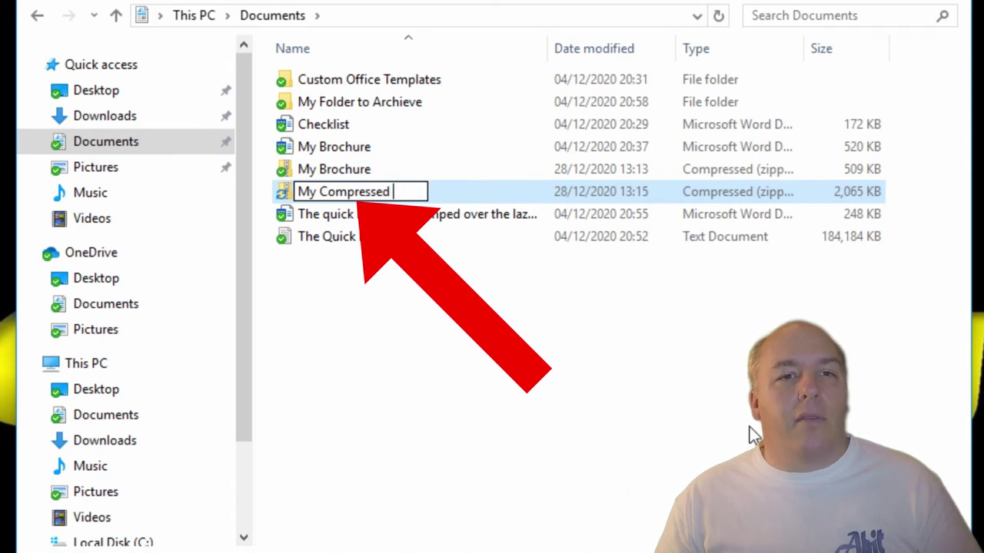
text(Folder)
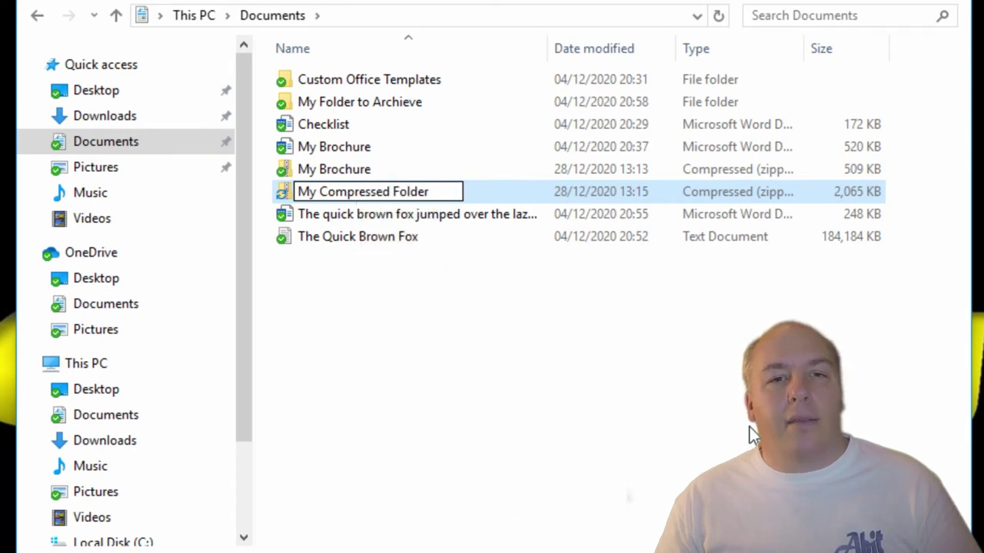
key(Return)
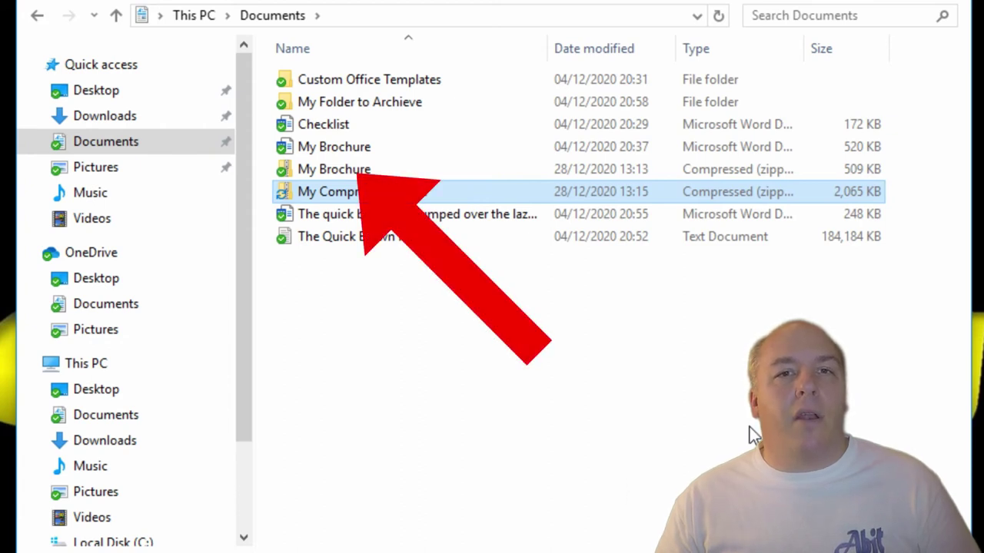
Open the My Brochure zip and select the Word document inside.
click(331, 169)
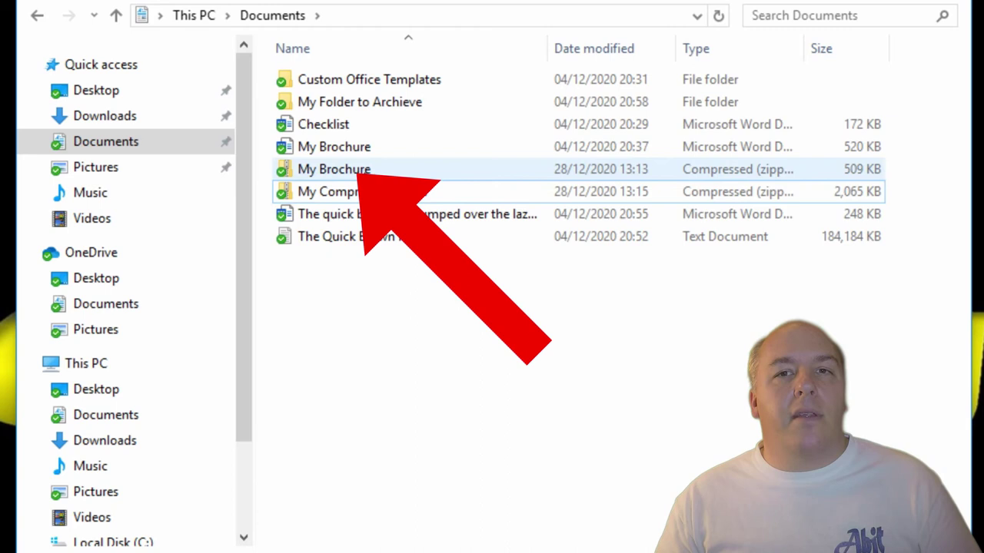
double_click(361, 169)
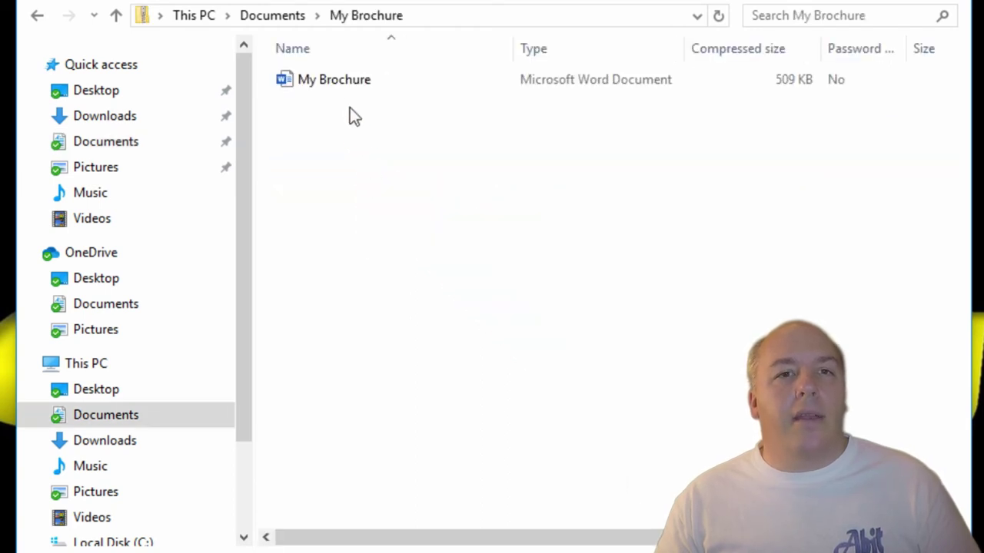
click(342, 80)
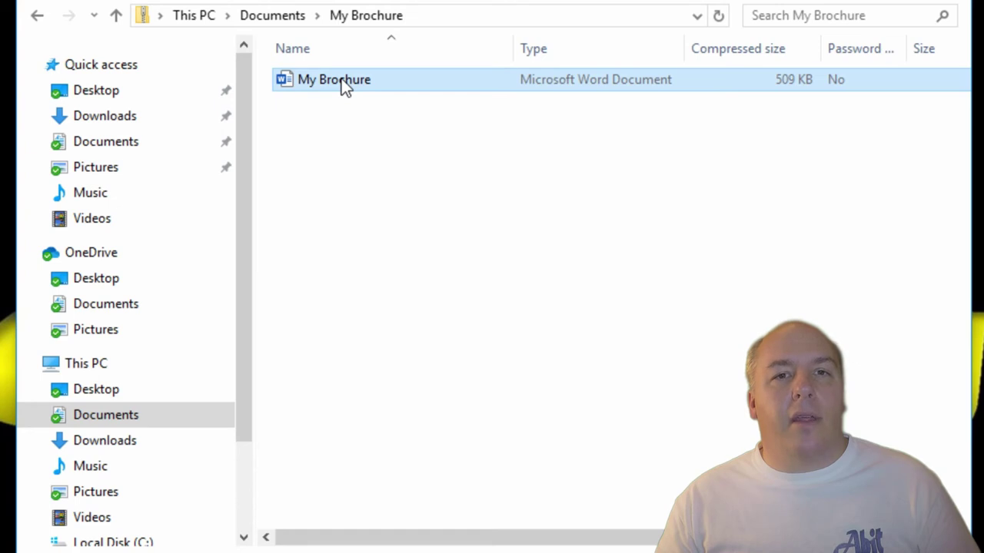
Open the brochure read-only in Word straight from the zip, then close it.
double_click(342, 79)
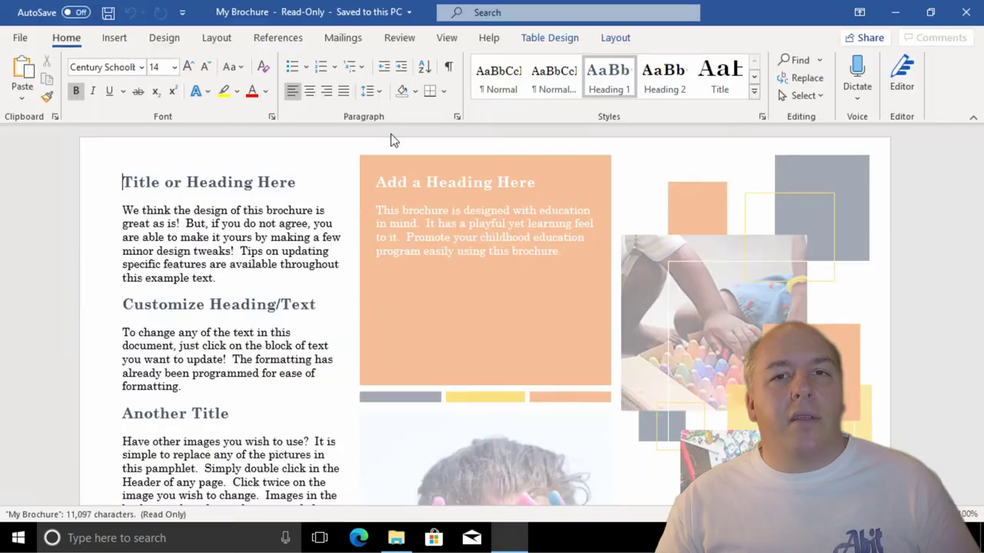
click(966, 15)
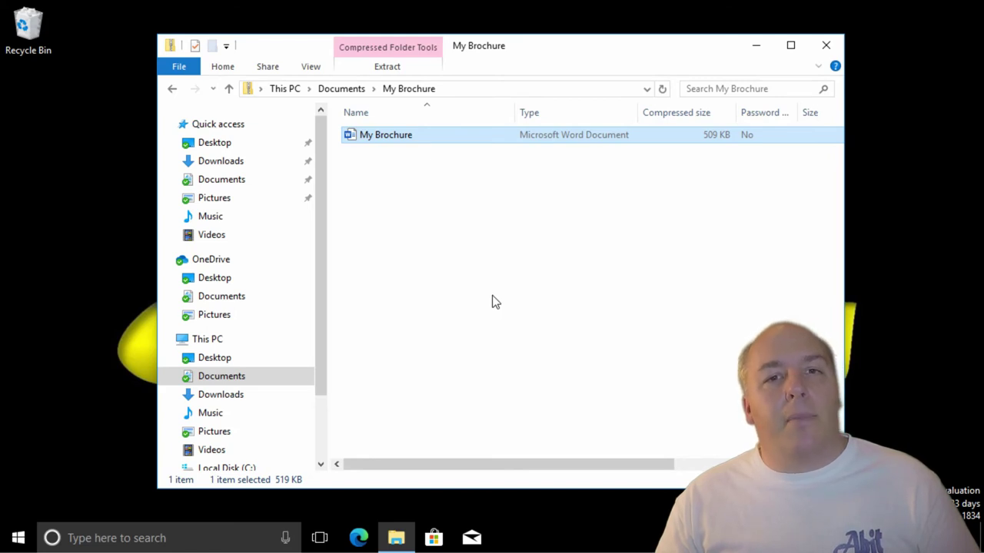
Leave the zip's contents and return to the Documents folder.
click(492, 301)
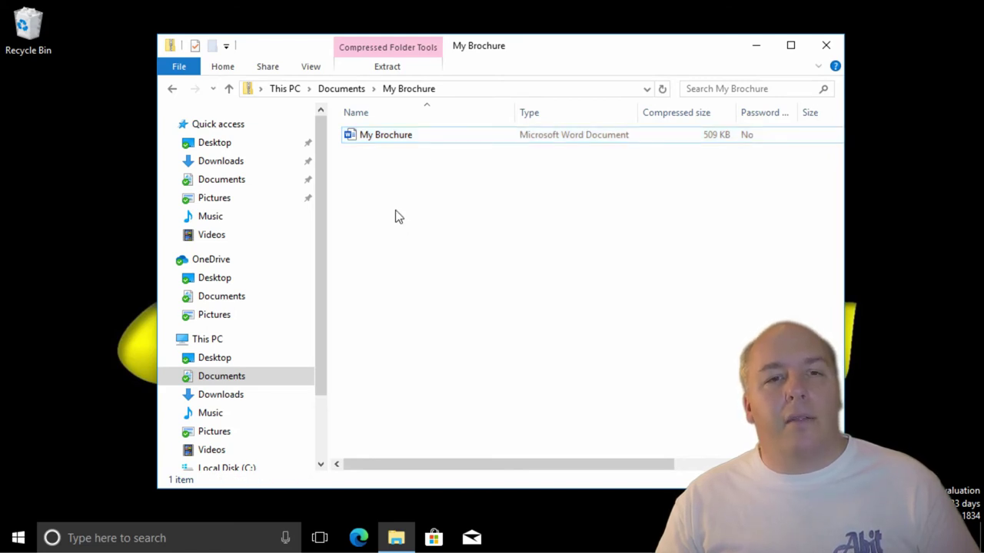
click(347, 91)
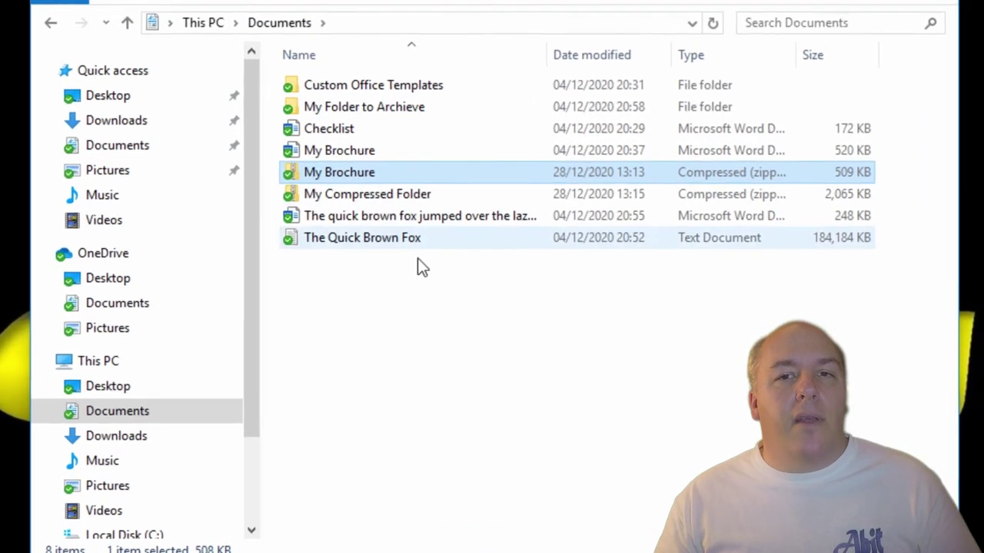
double_click(366, 166)
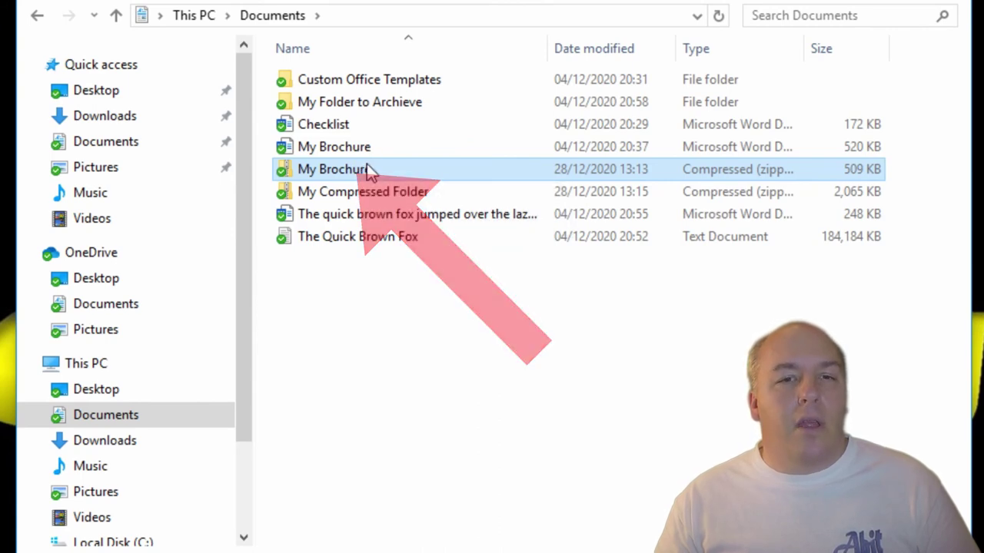
Extract the My Brochure zip into a new Documents folder named Extracted Files.
right_click(367, 163)
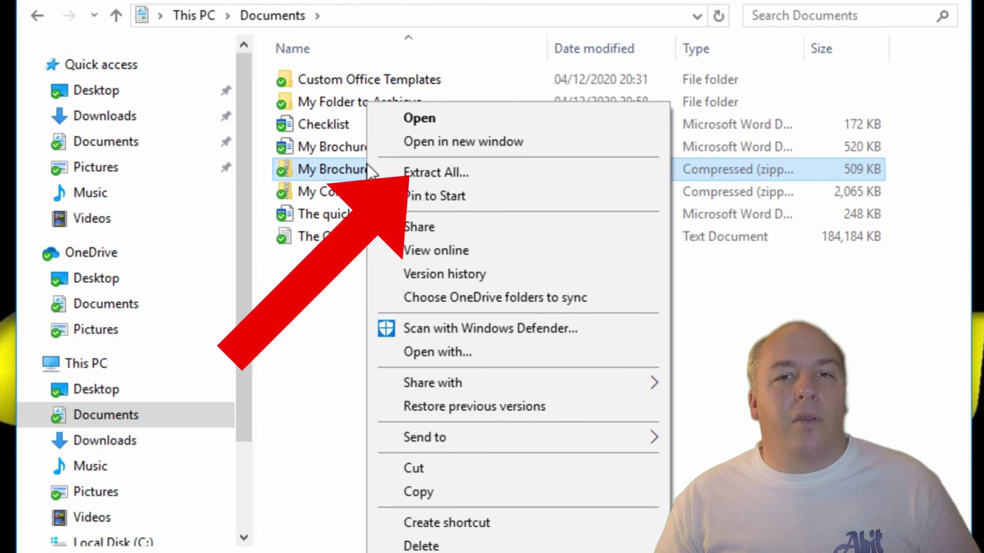
click(481, 180)
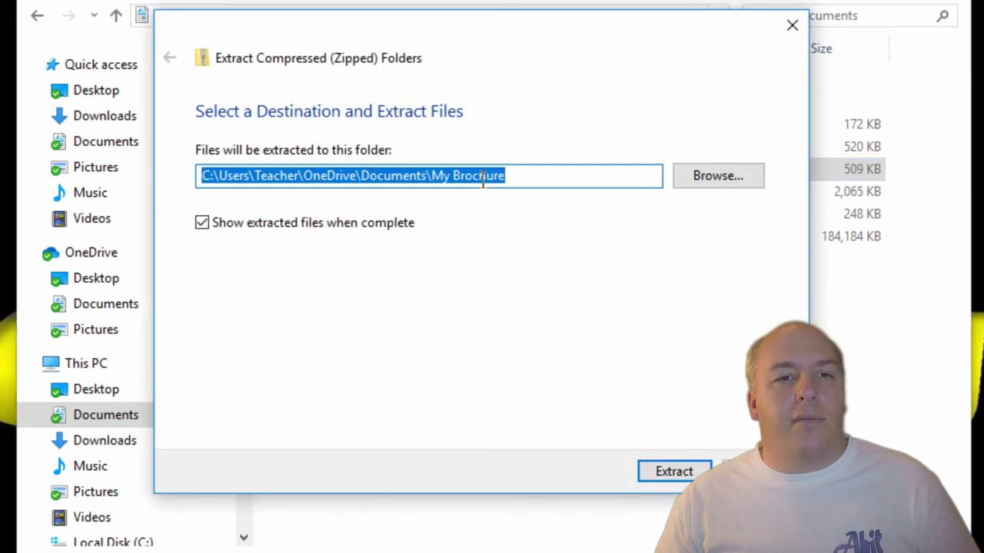
click(699, 177)
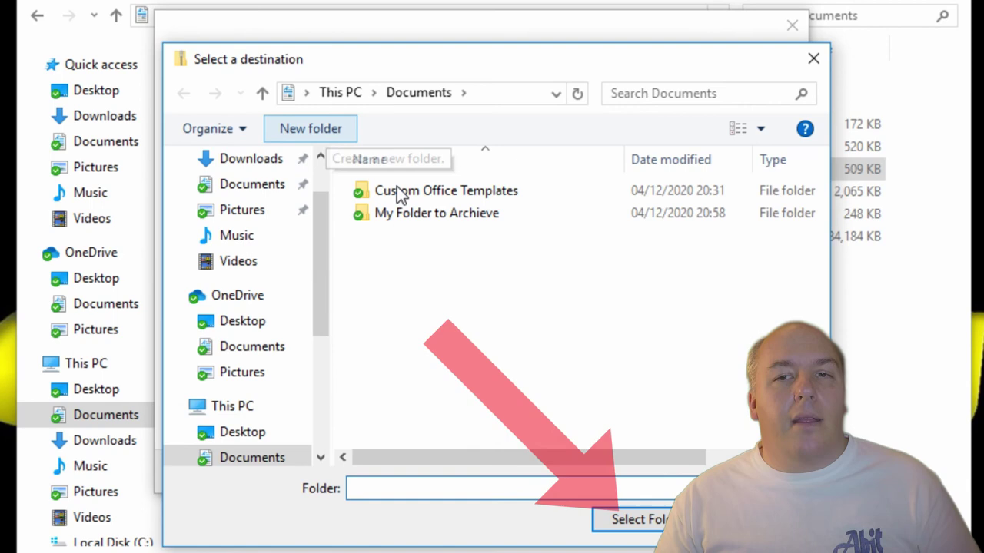
click(307, 128)
text(Extracted Files)
key(Return)
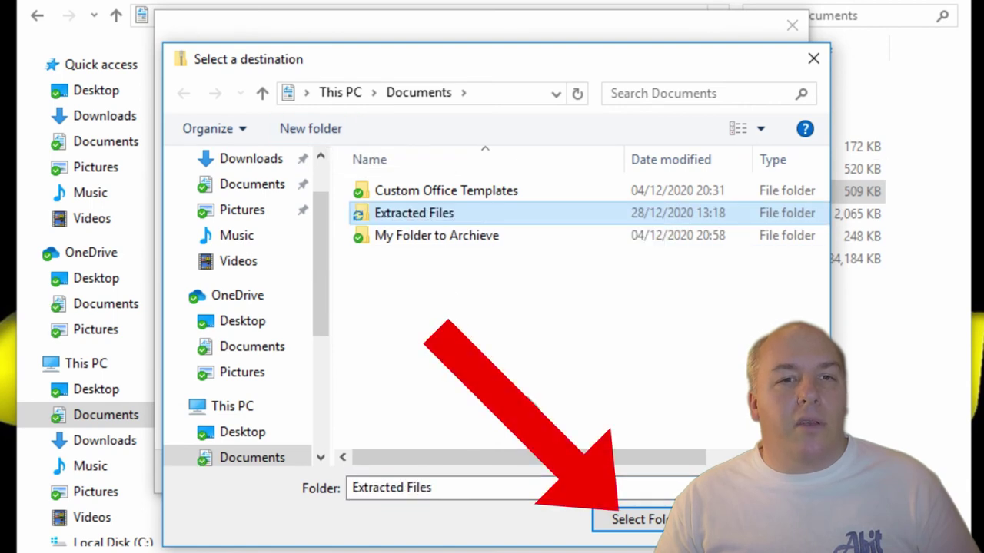
click(661, 523)
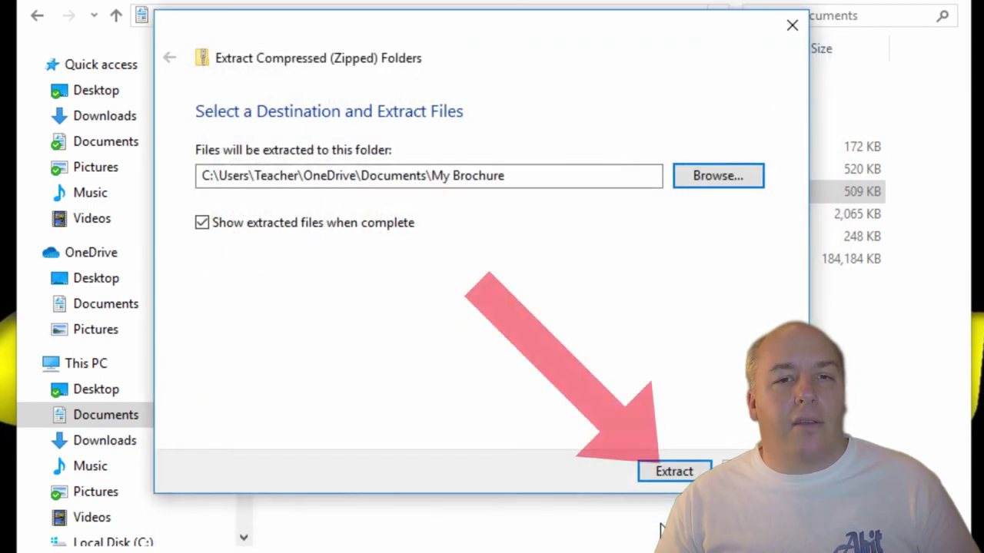
click(675, 470)
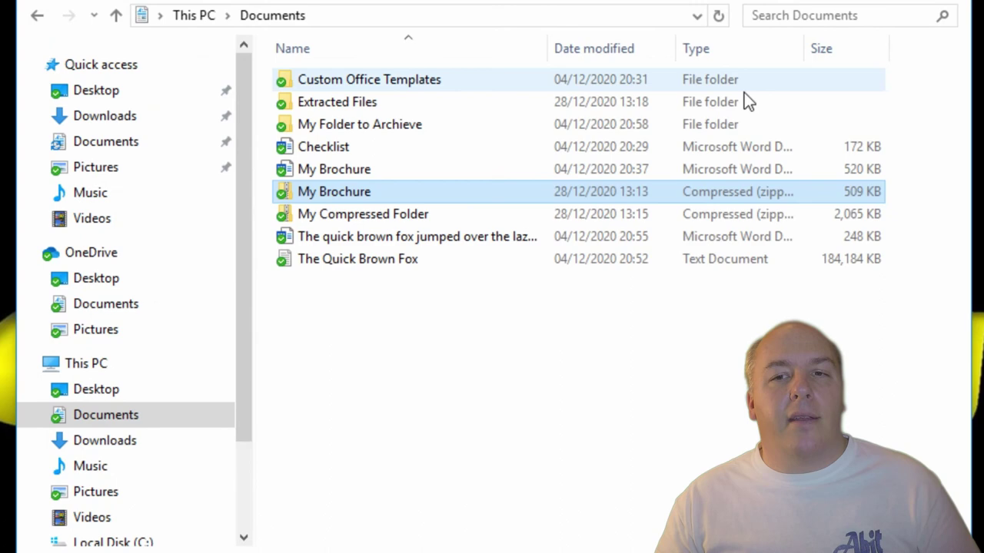
Start Extract All on the My Compressed Folder zip.
click(332, 216)
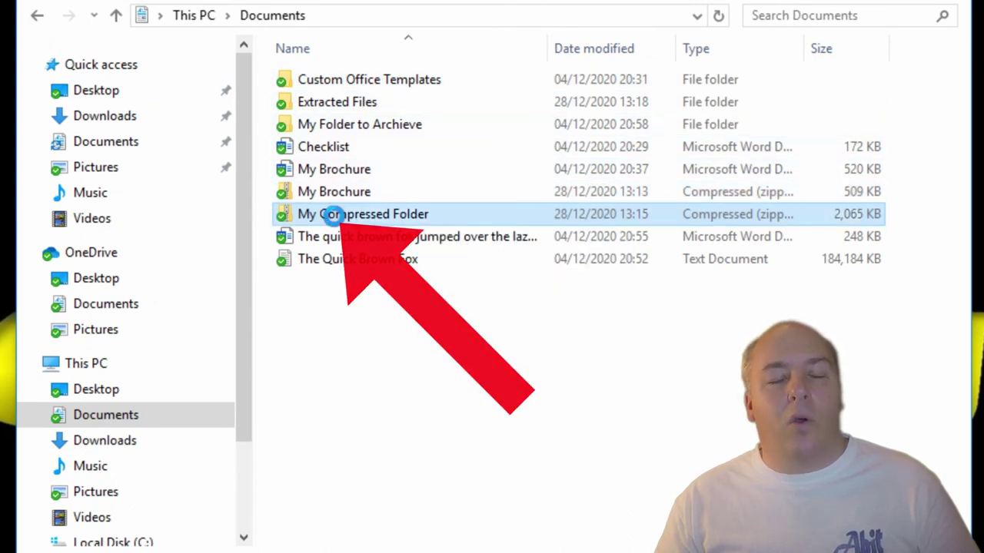
right_click(335, 218)
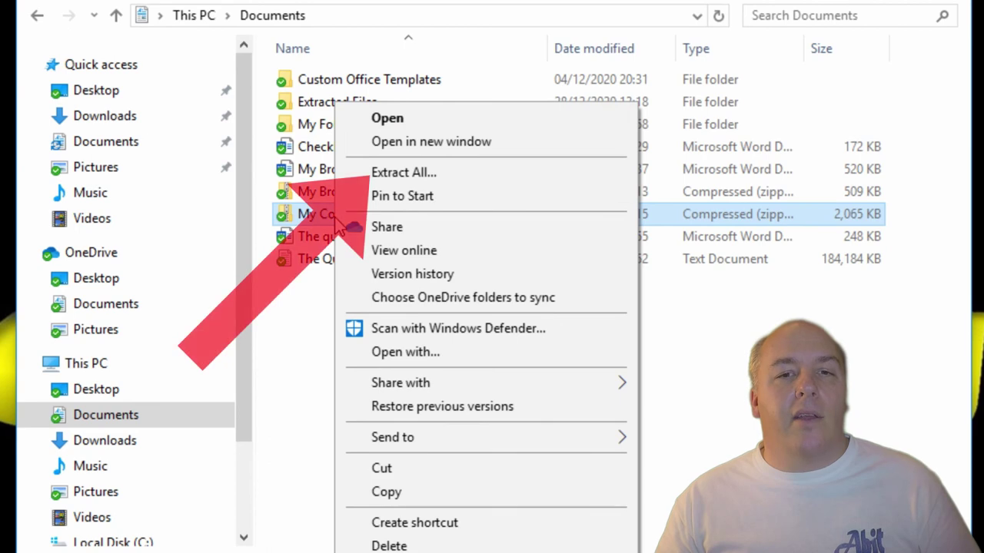
click(417, 176)
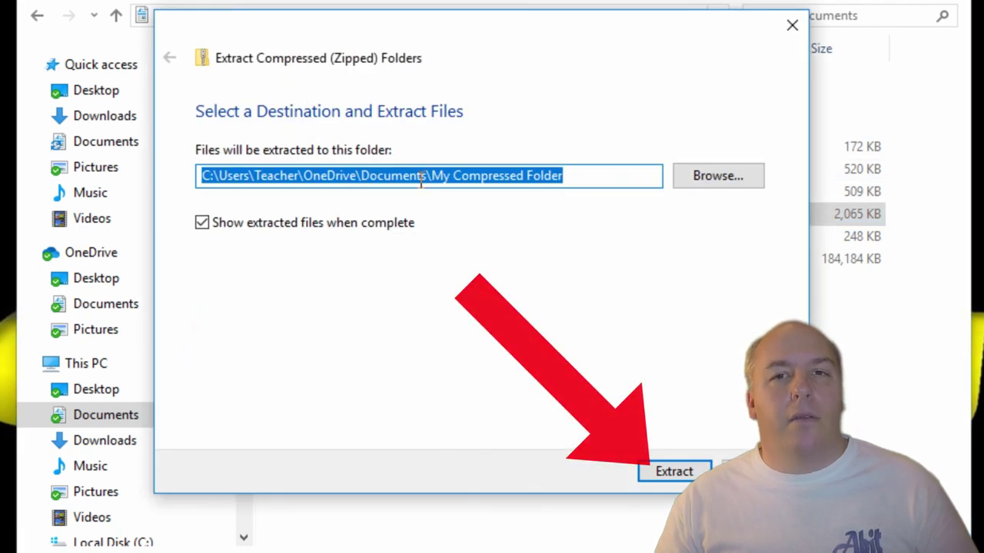